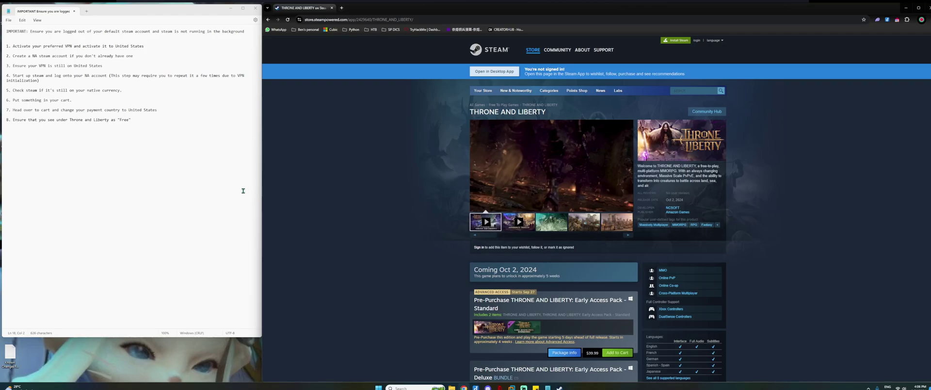
Step: Highlight the notes' opening warning about logging out of the default Steam account, then deselect it at the VPN activation item
{"action": "left_click", "coordinate": [202, 178]}
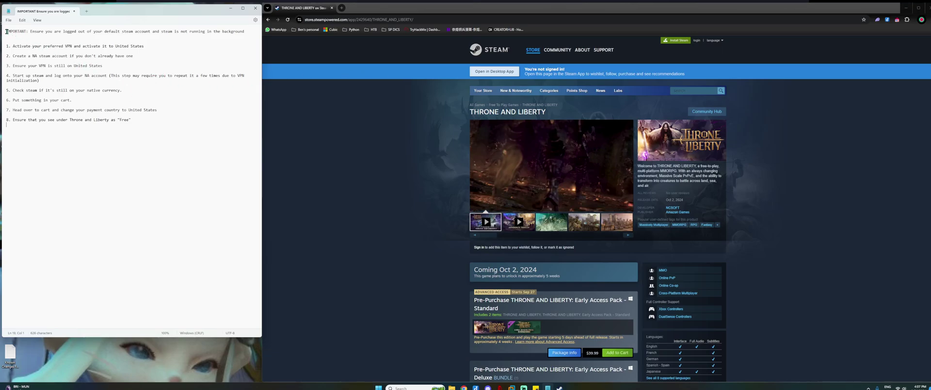
{"action": "left_click_drag", "start_coordinate": [6, 31], "coordinate": [248, 33]}
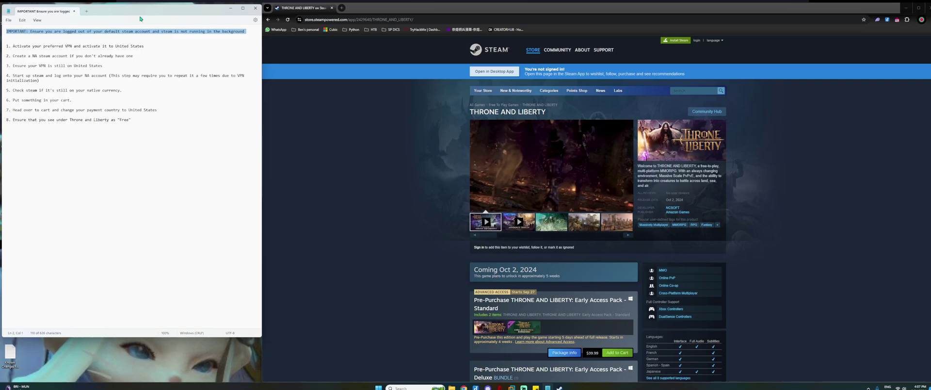
{"action": "left_click", "coordinate": [152, 47]}
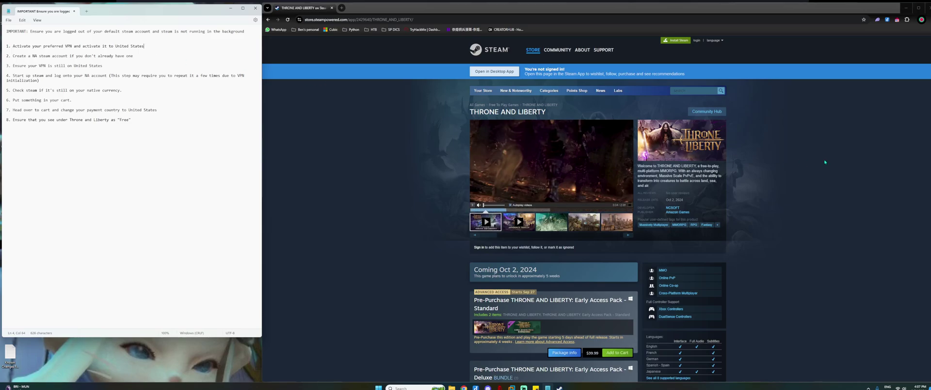
Step: Check the Urban VPN browser extension's connection country, then return to the notes' item about creating a NA Steam account
{"action": "left_click", "coordinate": [898, 20]}
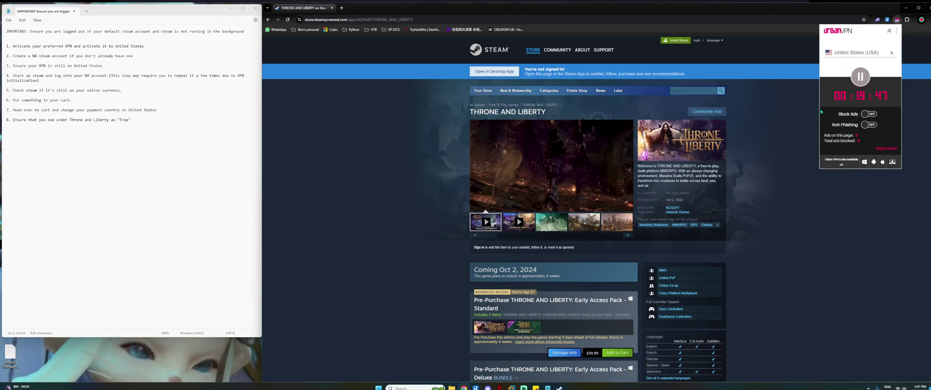
{"action": "left_click", "coordinate": [781, 168]}
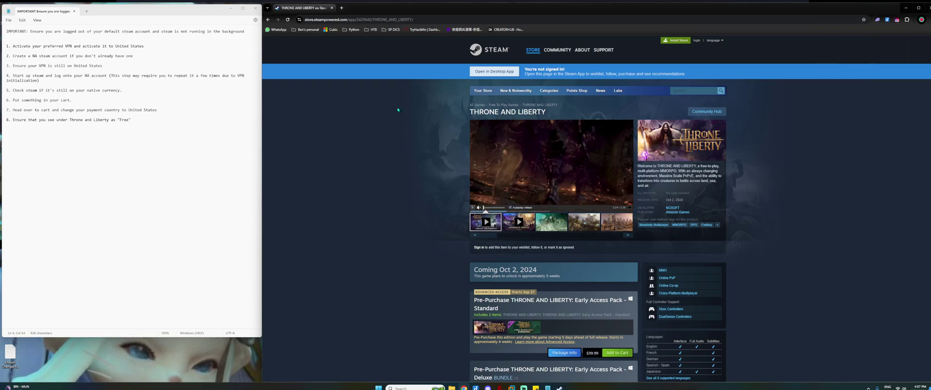
{"action": "left_click", "coordinate": [148, 57]}
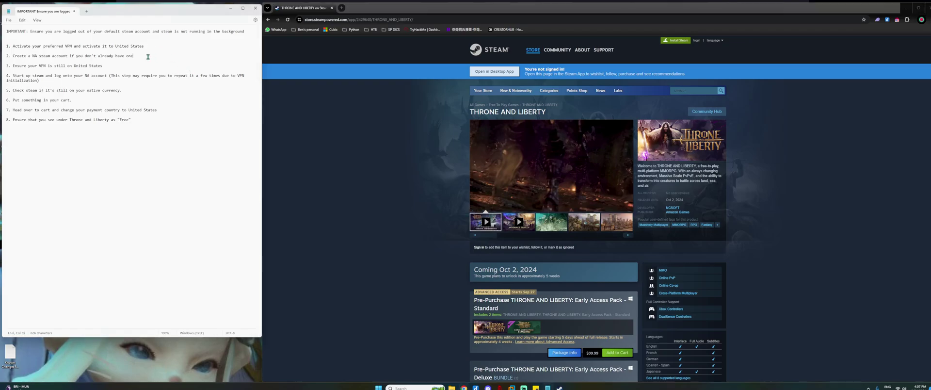
{"action": "left_click", "coordinate": [357, 192]}
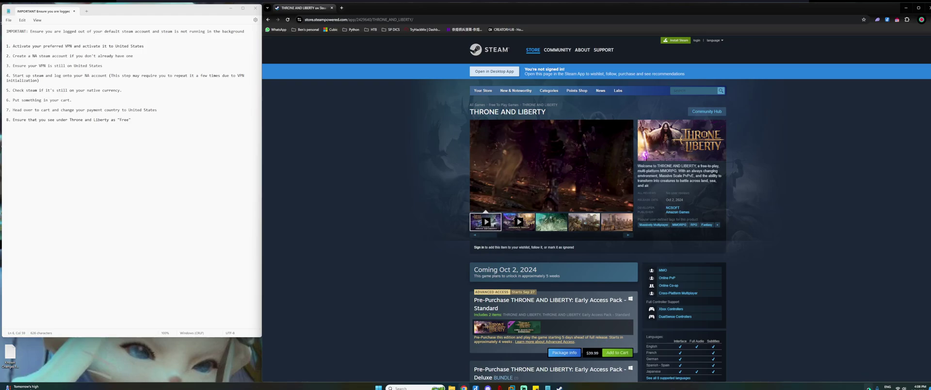
Step: Check the desktop UrbanVPN's connection status among the hidden background applications
{"action": "left_click", "coordinate": [868, 388]}
{"action": "mouse_move", "coordinate": [881, 353]}
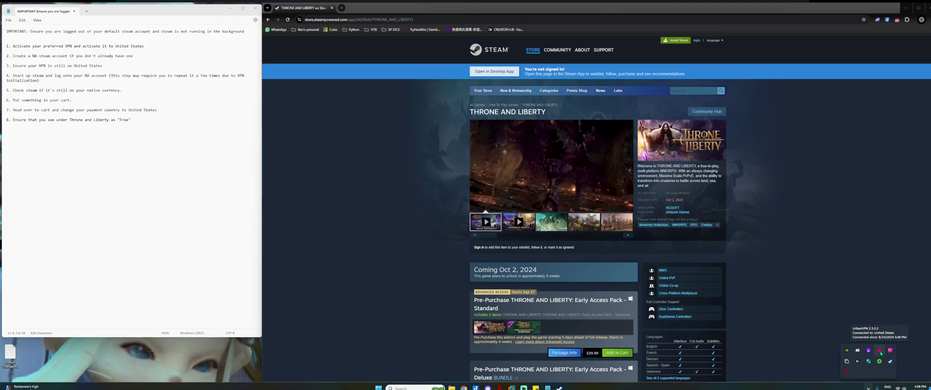
{"action": "left_click", "coordinate": [814, 275]}
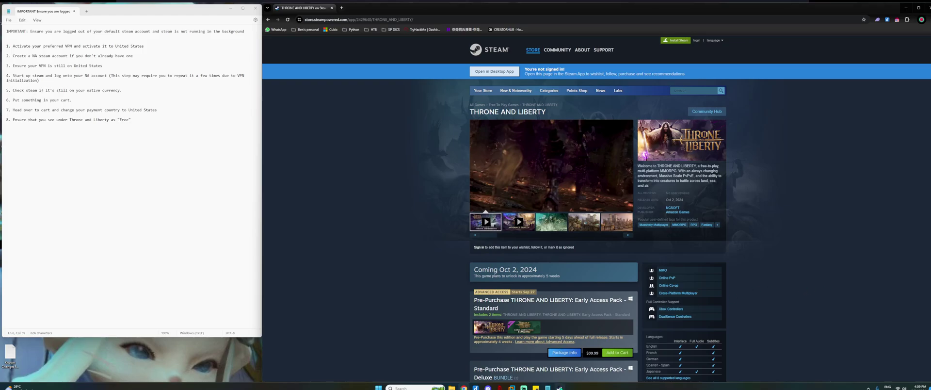
Step: Switch to the Steam desktop app and convert the shopping cart's store country to United States ($)
{"action": "left_click", "coordinate": [544, 361]}
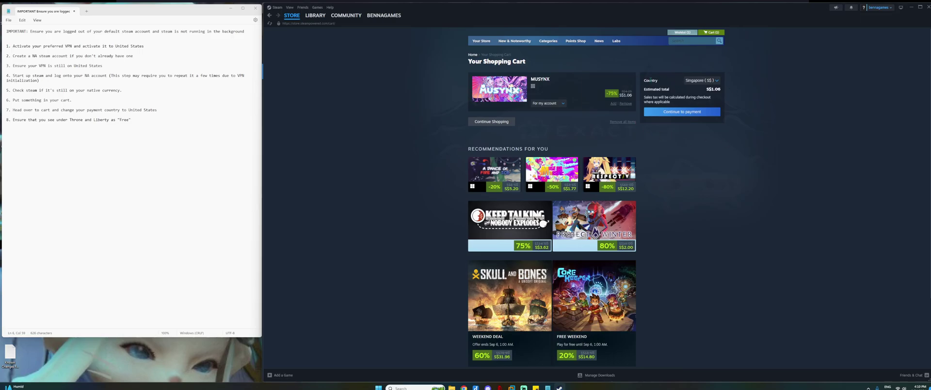
{"action": "left_click", "coordinate": [716, 82]}
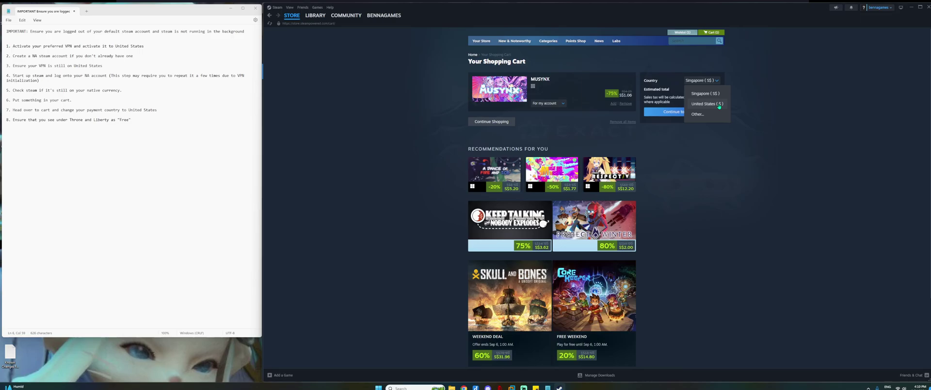
{"action": "left_click", "coordinate": [719, 105]}
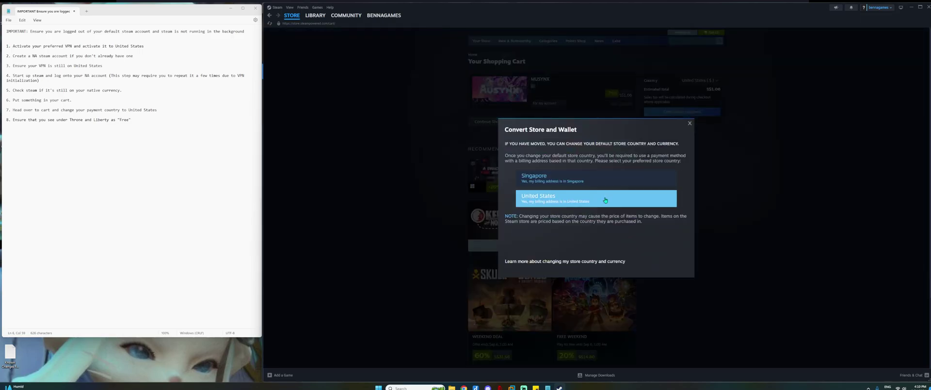
{"action": "left_click", "coordinate": [614, 203]}
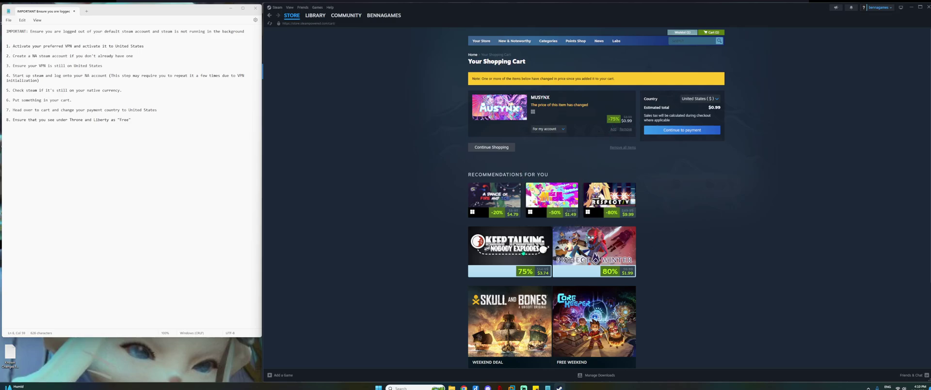
Step: Search the Steam store for "throne and liberty" with the United States store country active
{"action": "left_click", "coordinate": [695, 43]}
{"action": "type", "text": "throne and liberty"}
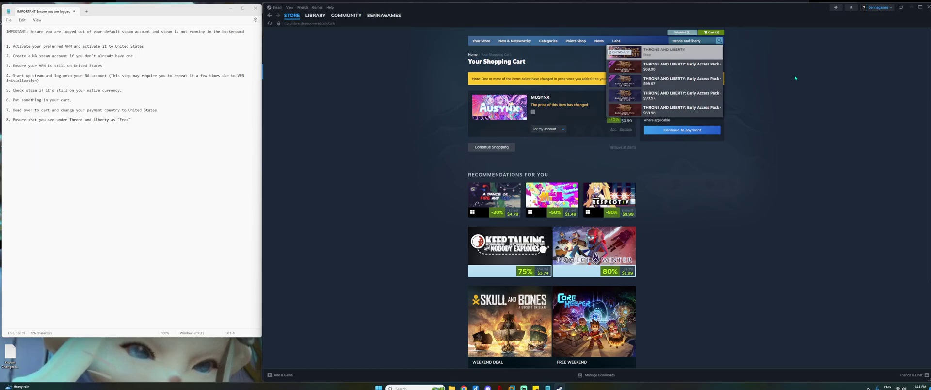
Step: Reopen the cart's country conversion and set the store country to Singapore
{"action": "left_click", "coordinate": [719, 98]}
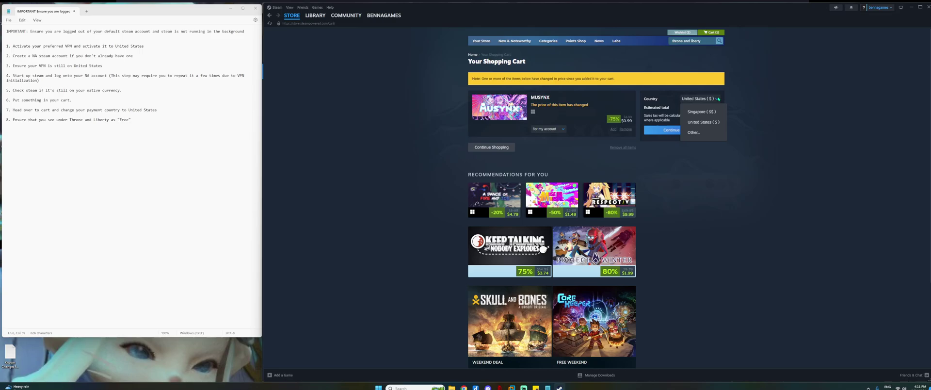
{"action": "left_click", "coordinate": [710, 122]}
{"action": "left_click", "coordinate": [611, 175]}
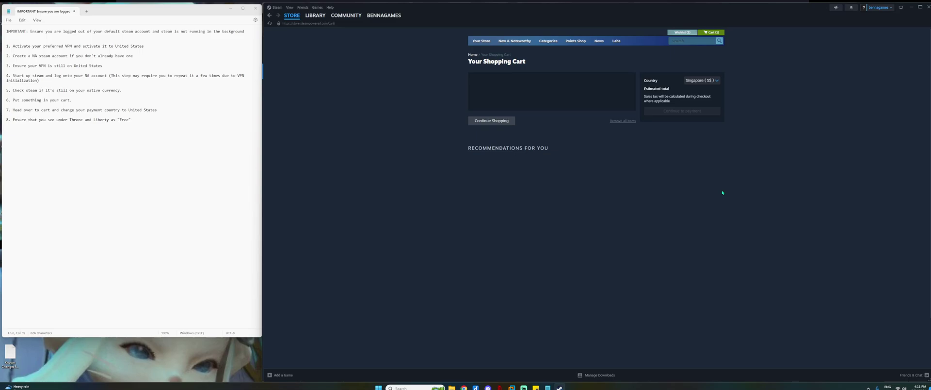
Step: Search the store for "throne and liberty" under the Singapore store country
{"action": "left_click", "coordinate": [701, 40]}
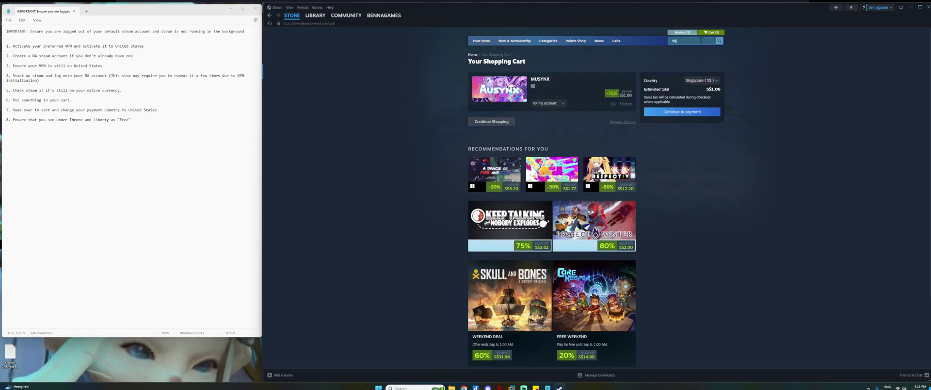
{"action": "type", "text": "throne"}
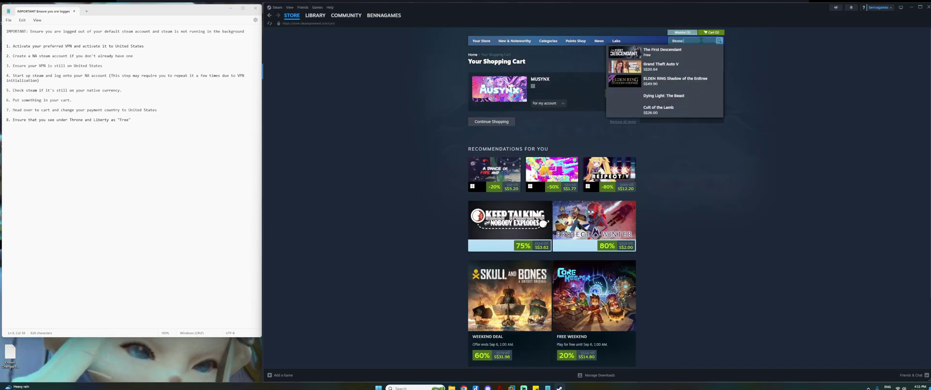
{"action": "type", "text": " and liberty"}
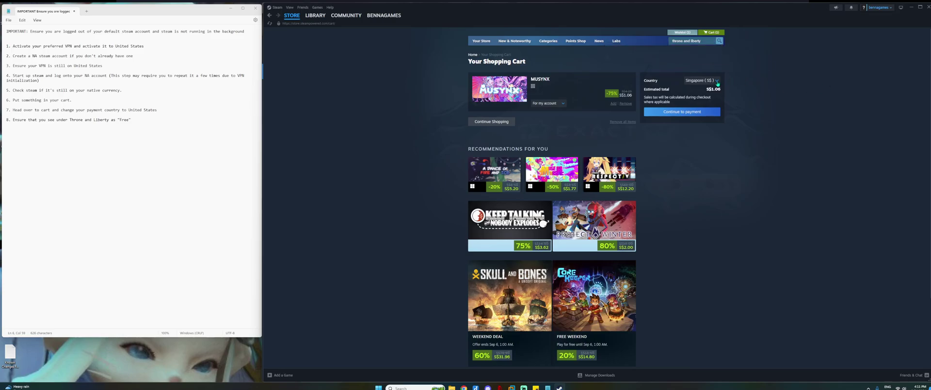
Step: Convert the cart's store country from Singapore to United States and confirm the billing country
{"action": "left_click", "coordinate": [701, 81]}
{"action": "left_click", "coordinate": [700, 104]}
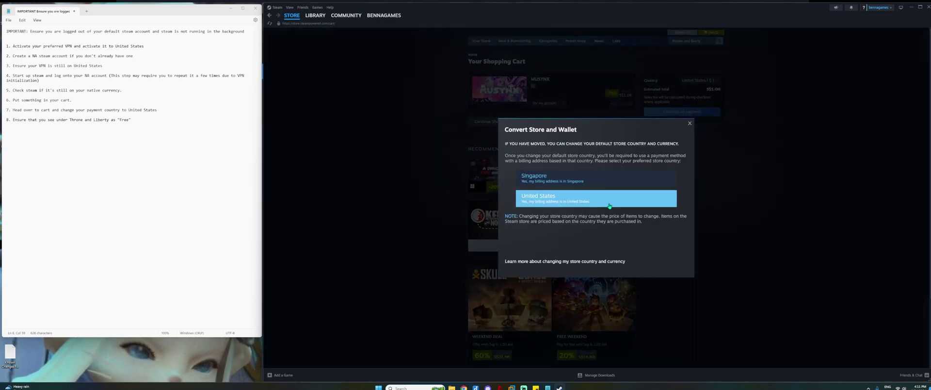
{"action": "left_click", "coordinate": [609, 202]}
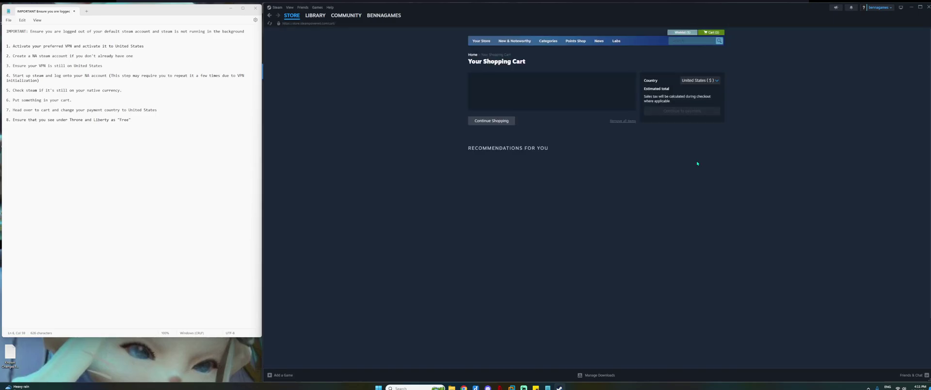
Step: Find THRONE AND LIBERTY by searching the store for "throne and liberty" and look over the pre-purchase packs on its page
{"action": "left_click", "coordinate": [686, 42]}
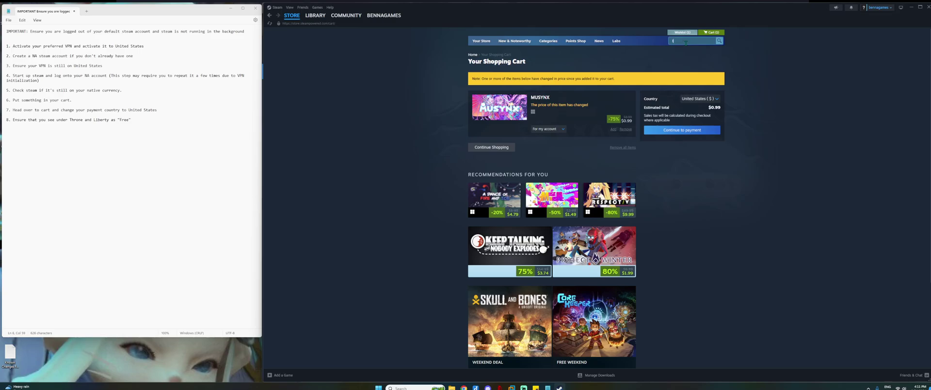
{"action": "type", "text": "throne"}
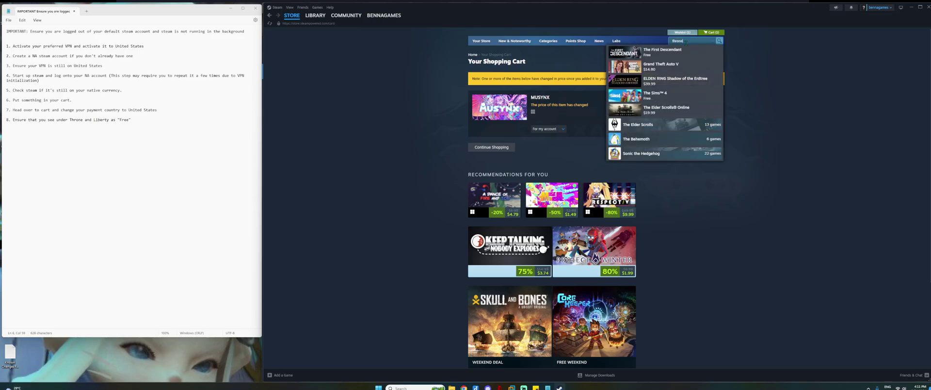
{"action": "type", "text": " and liberty"}
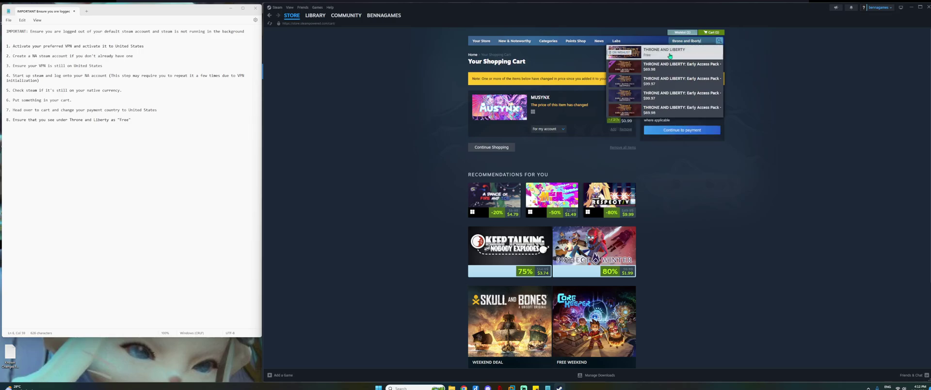
{"action": "left_click", "coordinate": [670, 56]}
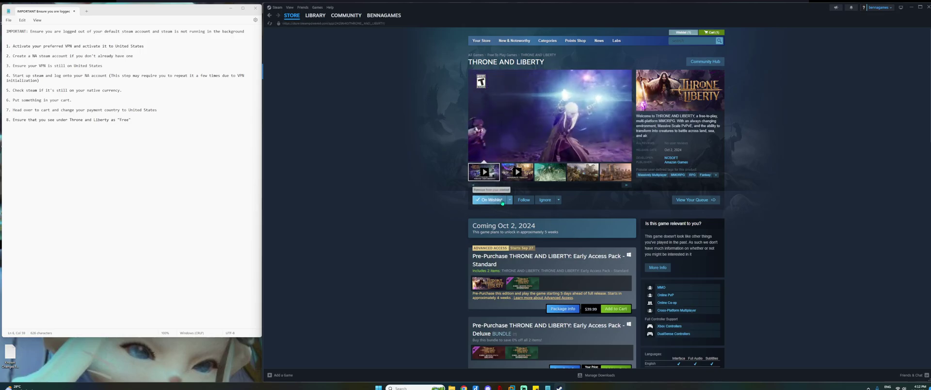
{"action": "scroll", "coordinate": [762, 227], "scroll_direction": "down", "scroll_amount": 5}
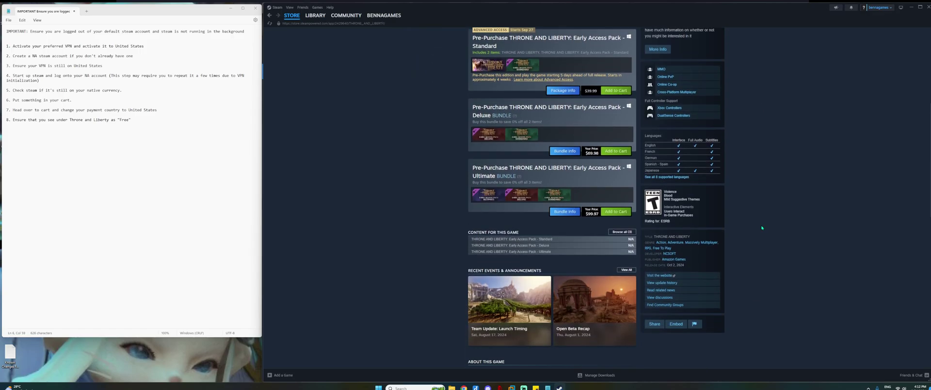
{"action": "scroll", "coordinate": [762, 228], "scroll_direction": "up", "scroll_amount": 2}
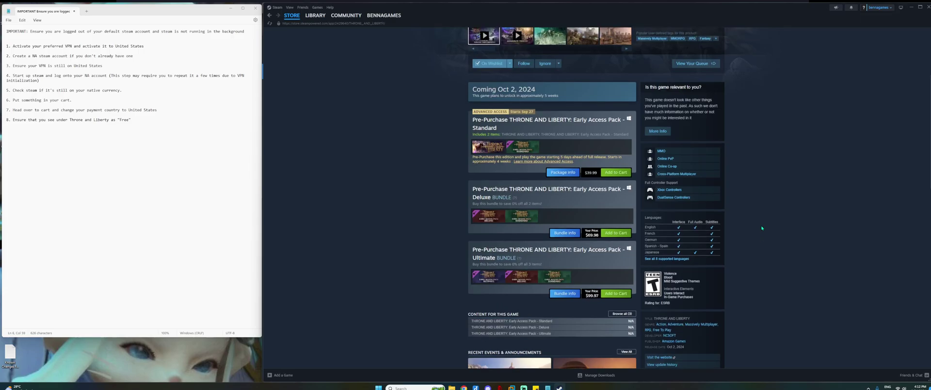
{"action": "scroll", "coordinate": [762, 228], "scroll_direction": "up", "scroll_amount": 1}
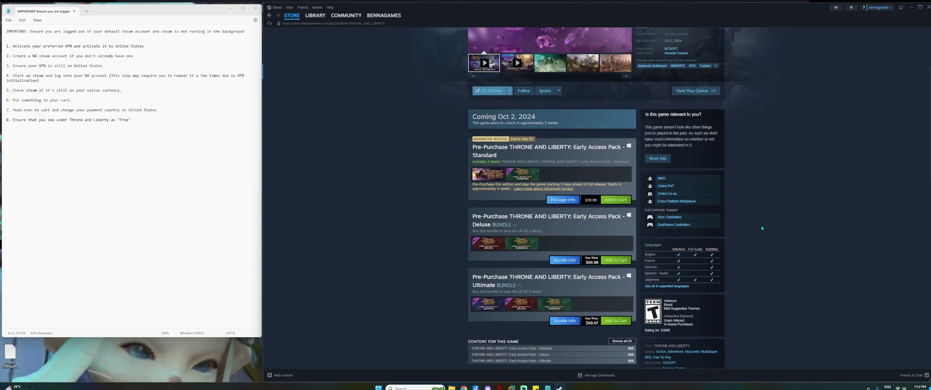